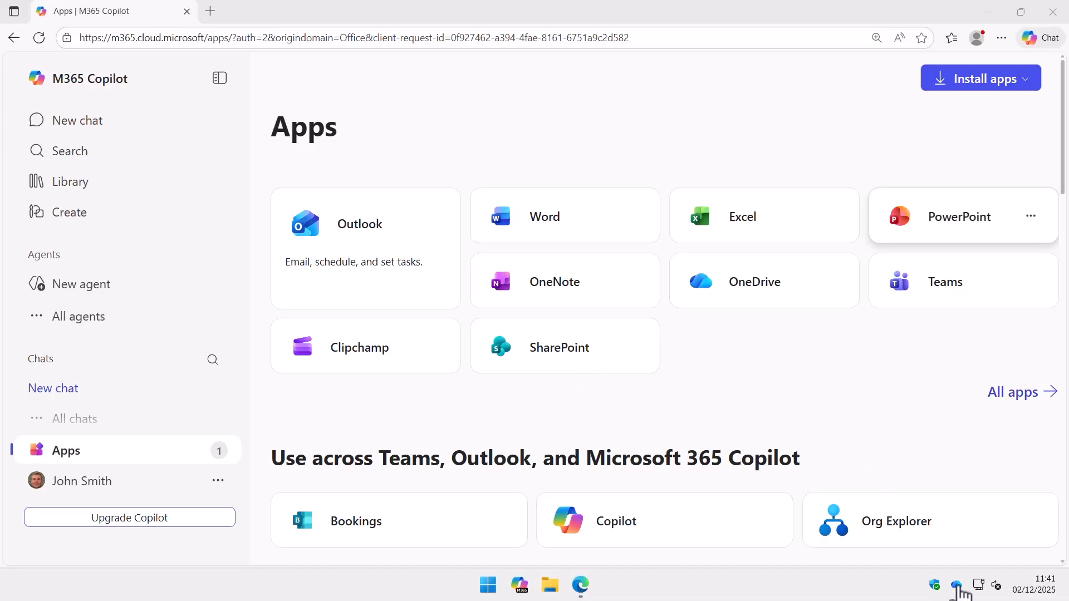
Step: Check the linked account in the OneDrive desktop client's settings, and close the settings window
{"action": "left_click", "coordinate": [958, 586]}
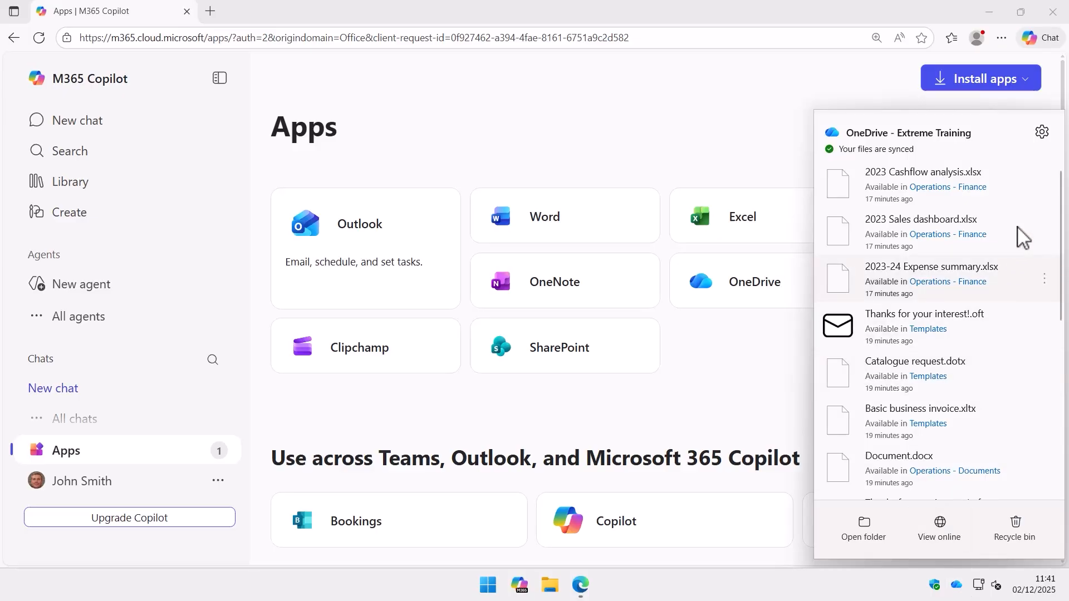
{"action": "left_click", "coordinate": [1041, 132]}
{"action": "left_click", "coordinate": [995, 163]}
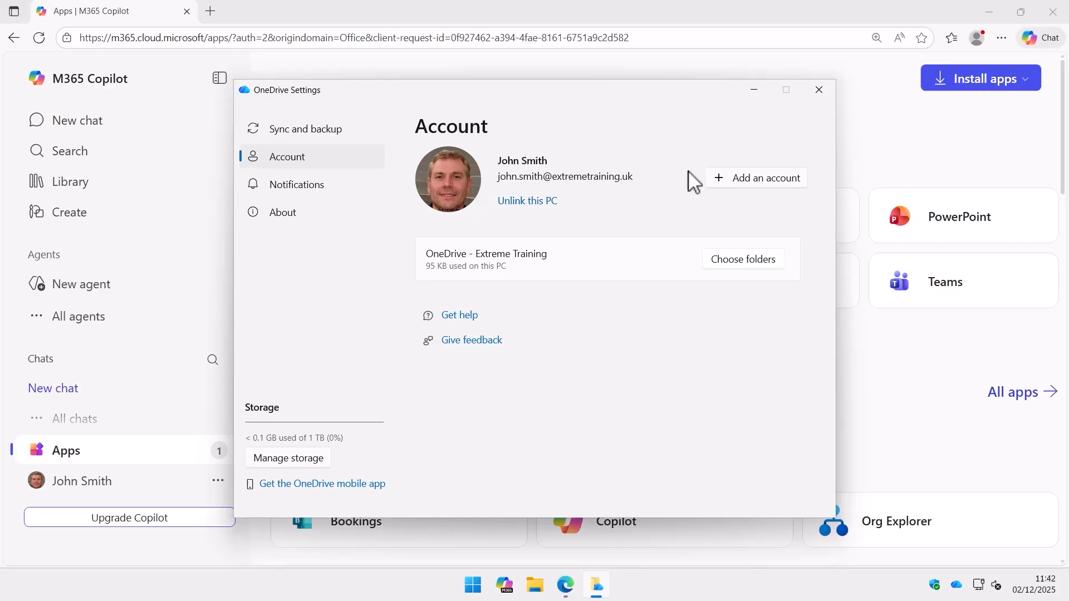
{"action": "left_click", "coordinate": [819, 91]}
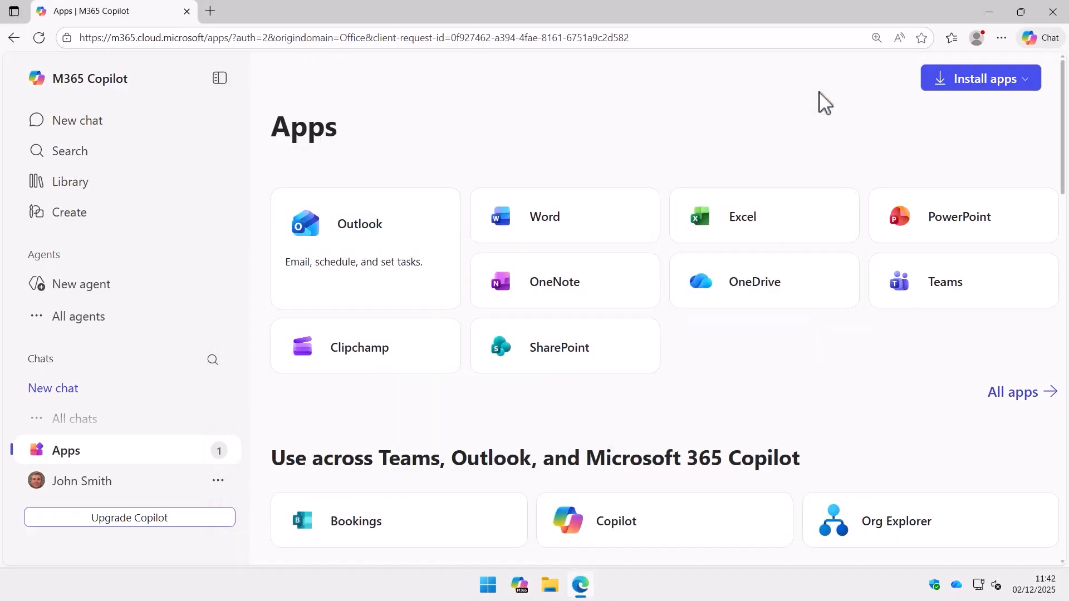
Step: Open OneDrive on the web and look through the folders and files in My files
{"action": "left_click", "coordinate": [756, 293]}
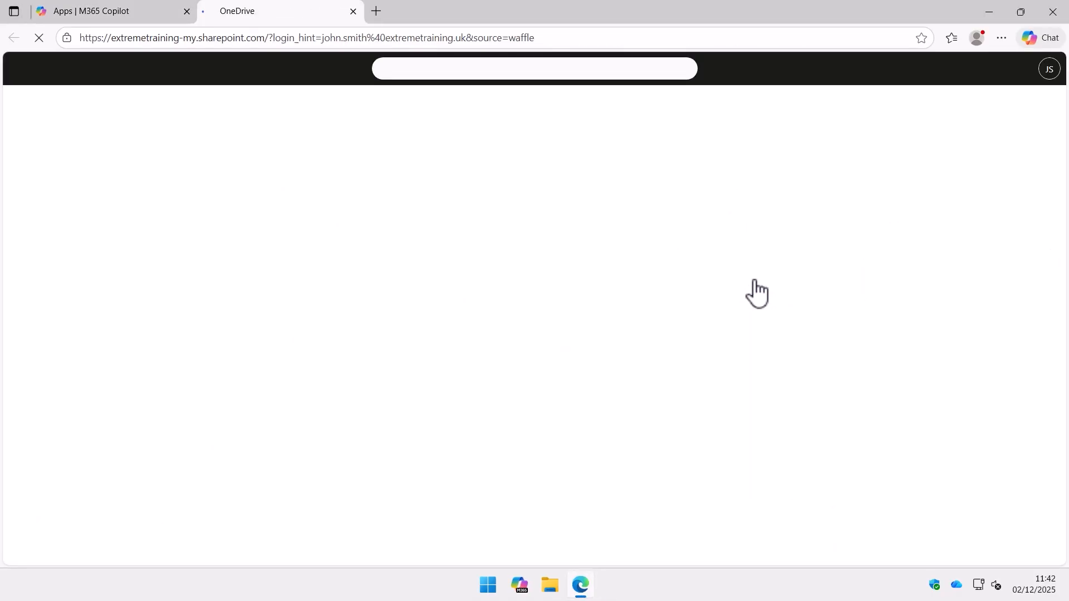
{"action": "left_click", "coordinate": [57, 210]}
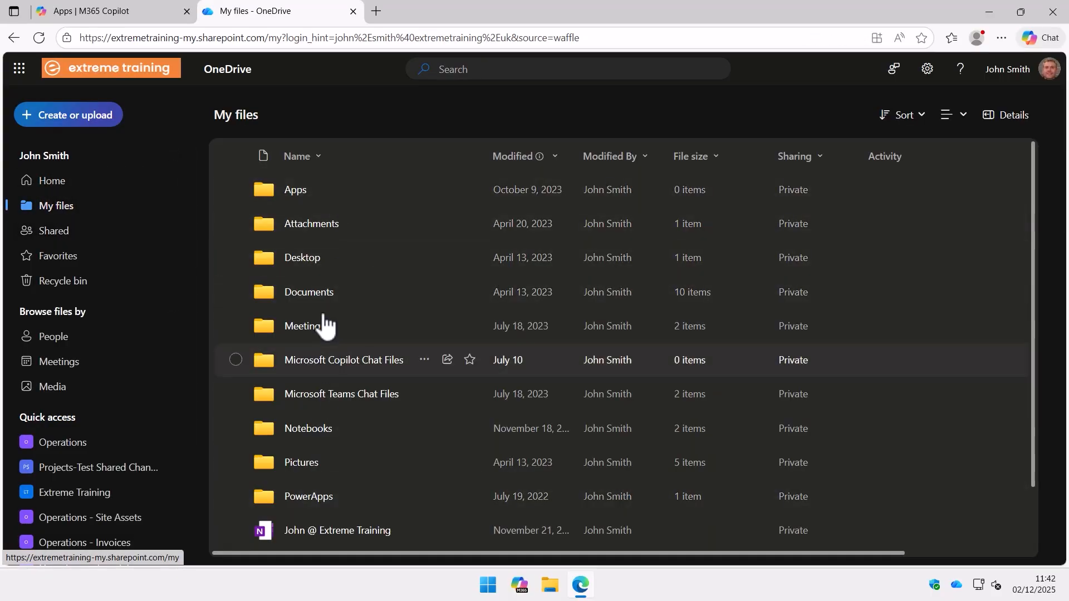
{"action": "scroll", "coordinate": [326, 323], "scroll_direction": "down", "scroll_amount": 2}
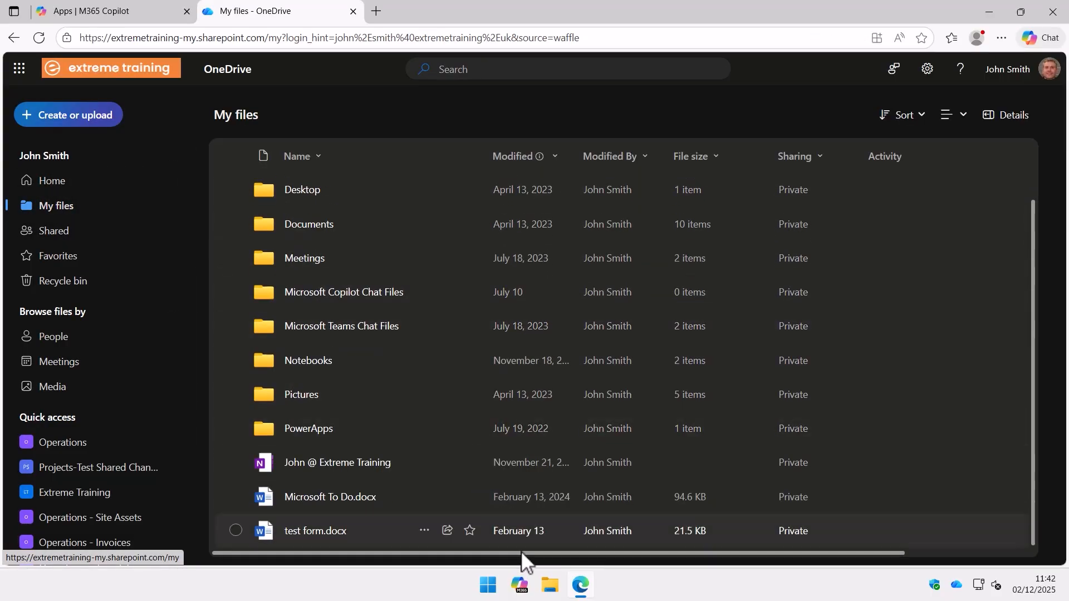
Step: Switch to File Explorer and view the synced contents of the OneDrive - Extreme Training folder
{"action": "left_click", "coordinate": [549, 585]}
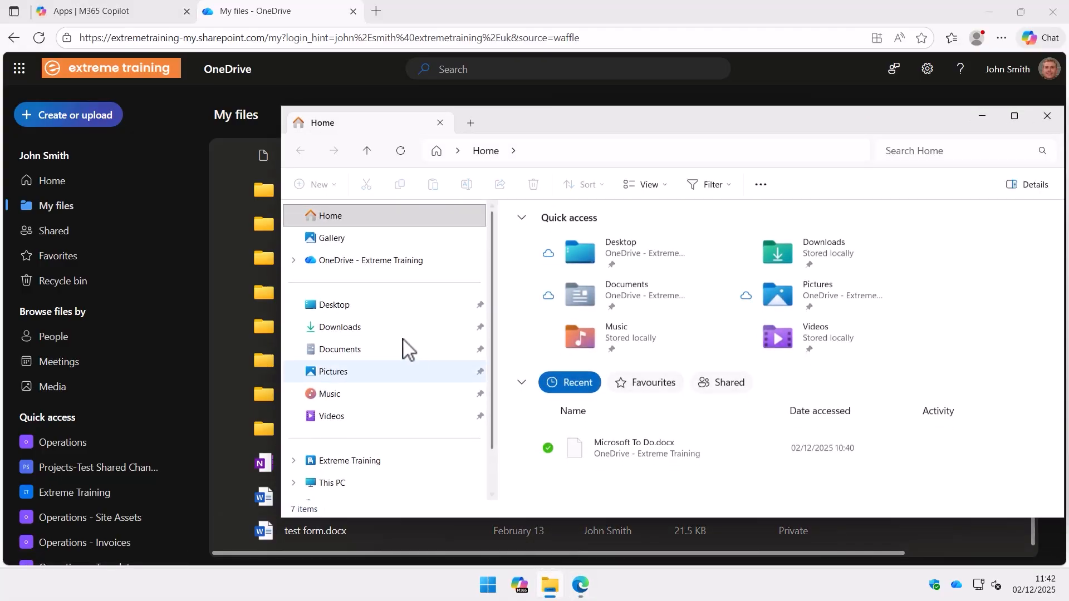
{"action": "left_click", "coordinate": [363, 262]}
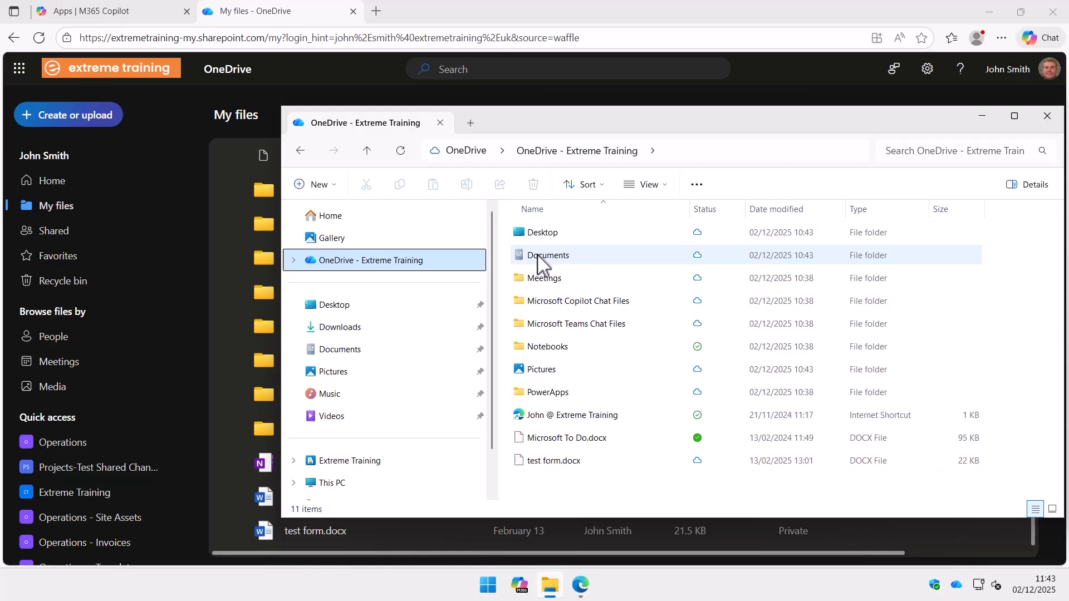
{"action": "mouse_move", "coordinate": [547, 257]}
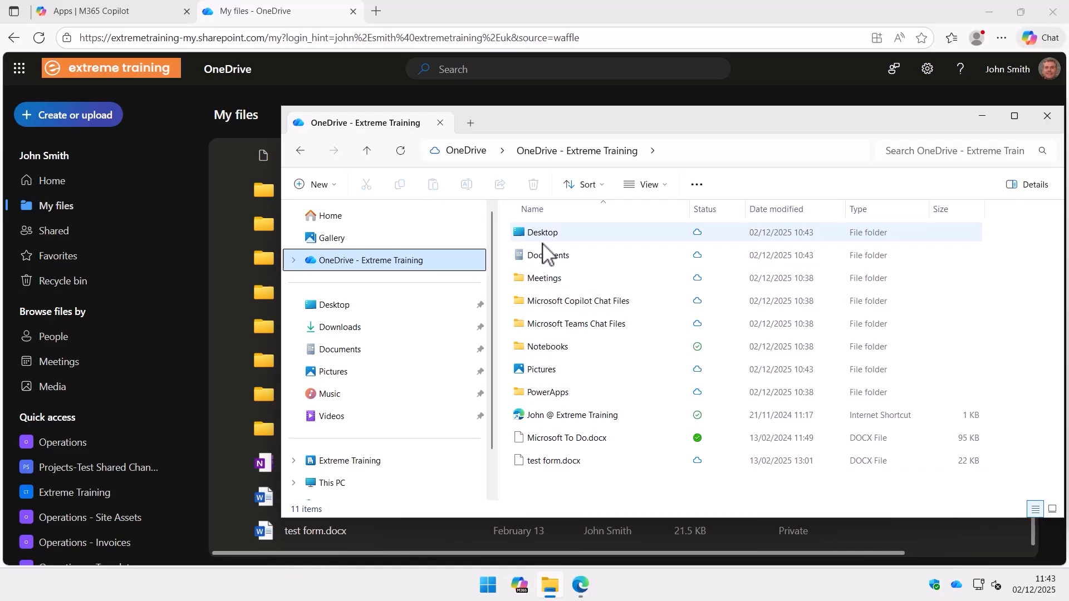
{"action": "mouse_move", "coordinate": [592, 323]}
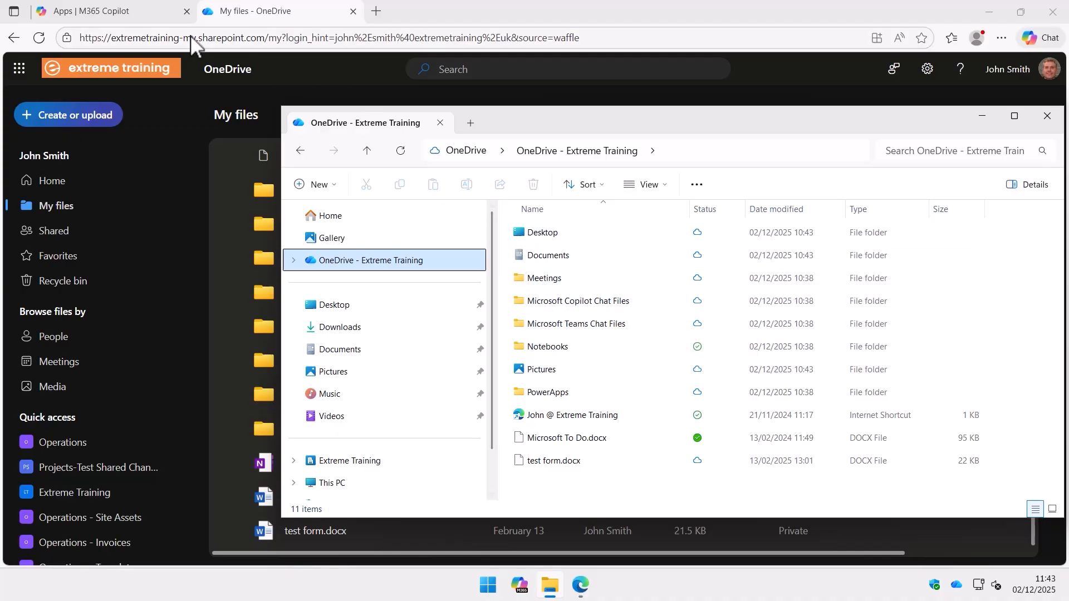
Step: Launch SharePoint from the Microsoft 365 apps page, search for the Operations site and open its Documents library
{"action": "left_click", "coordinate": [116, 11]}
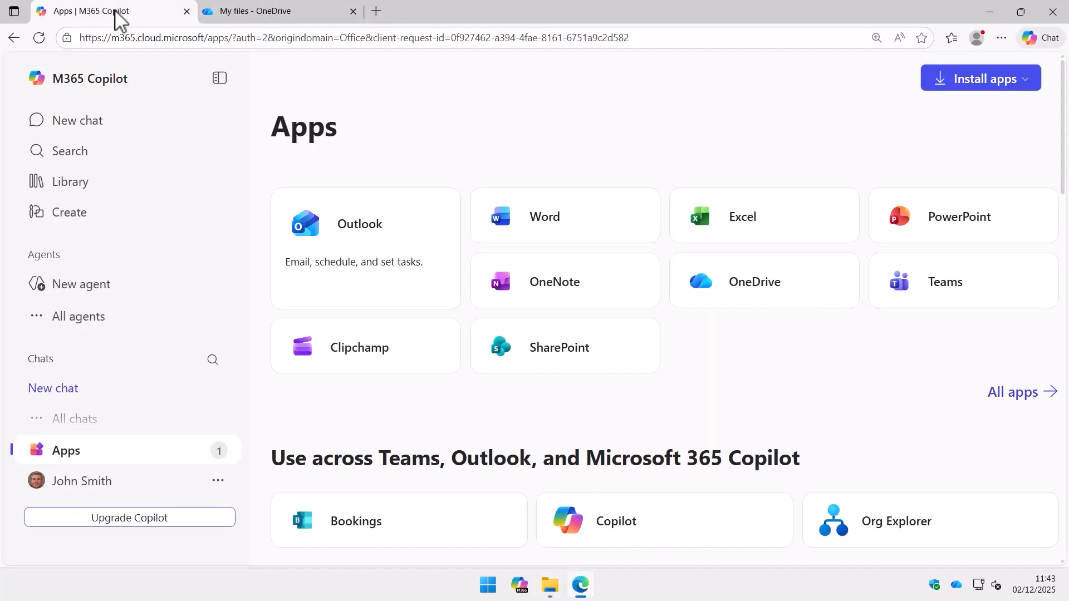
{"action": "left_click", "coordinate": [565, 351]}
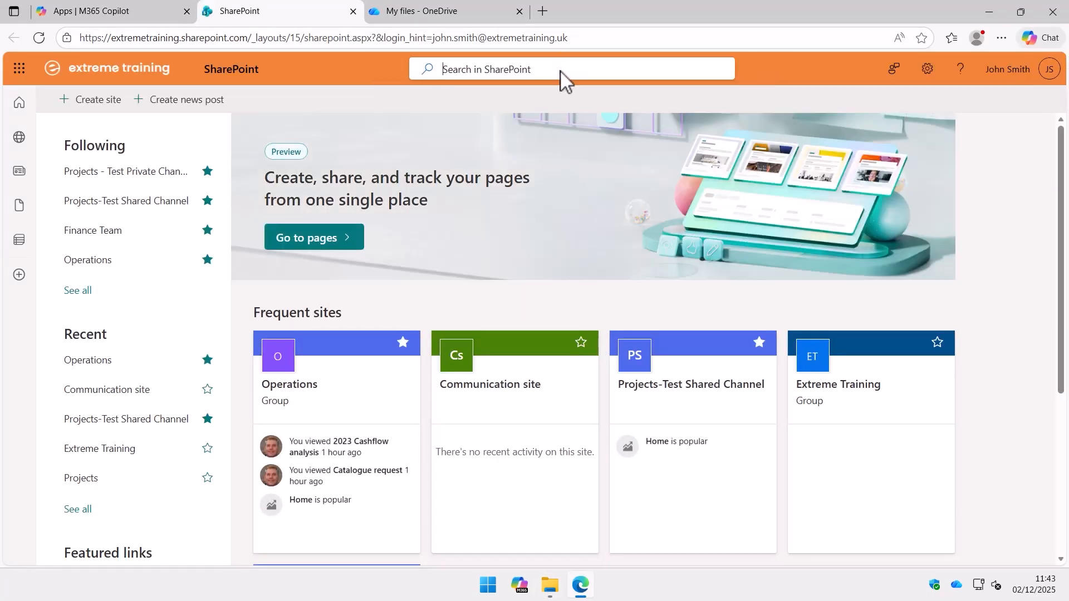
{"action": "left_click", "coordinate": [561, 71]}
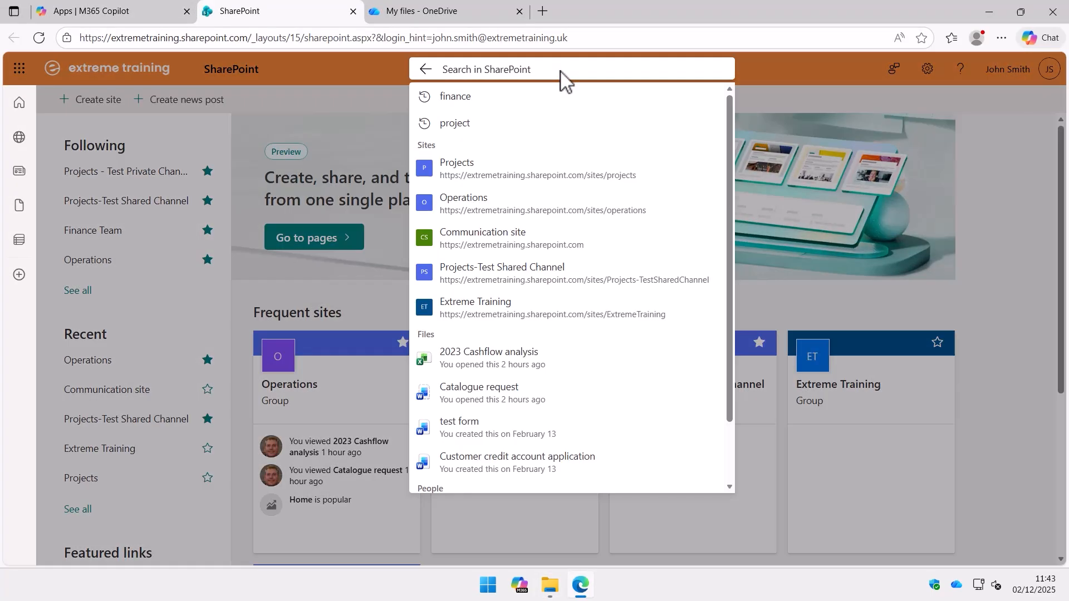
{"action": "type", "text": "opertion"}
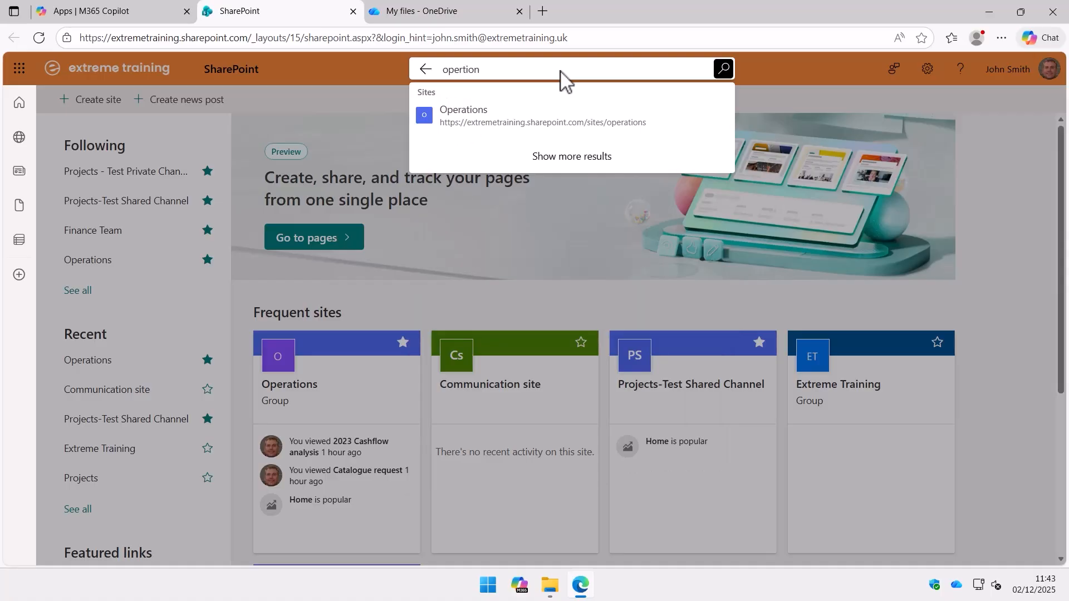
{"action": "left_click", "coordinate": [513, 118]}
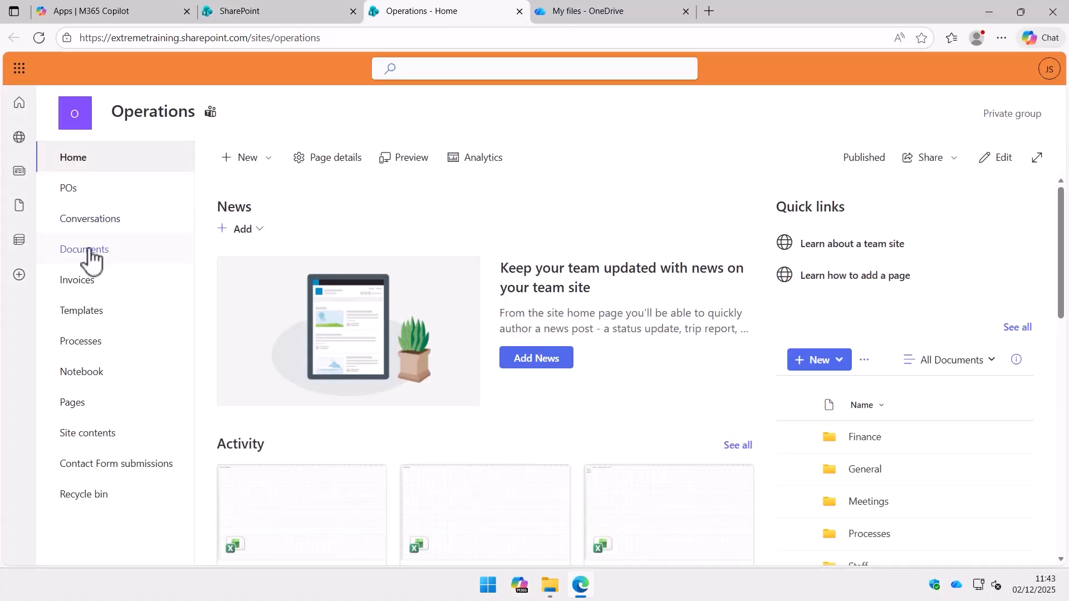
{"action": "left_click", "coordinate": [87, 257]}
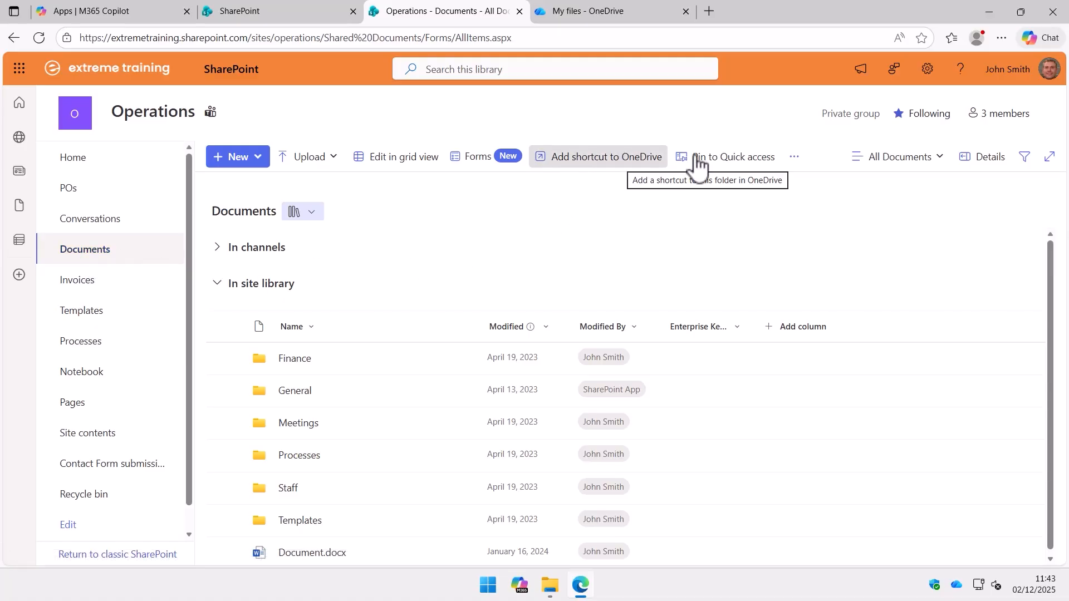
Step: Add a shortcut to the Operations site's Documents library to OneDrive
{"action": "left_click", "coordinate": [798, 160]}
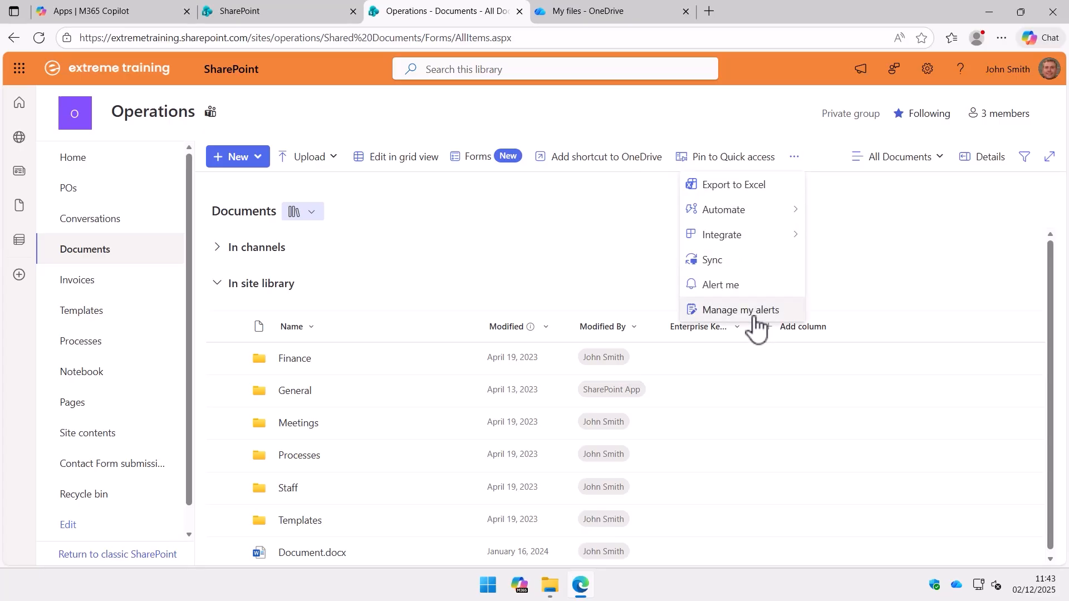
{"action": "left_click", "coordinate": [593, 167]}
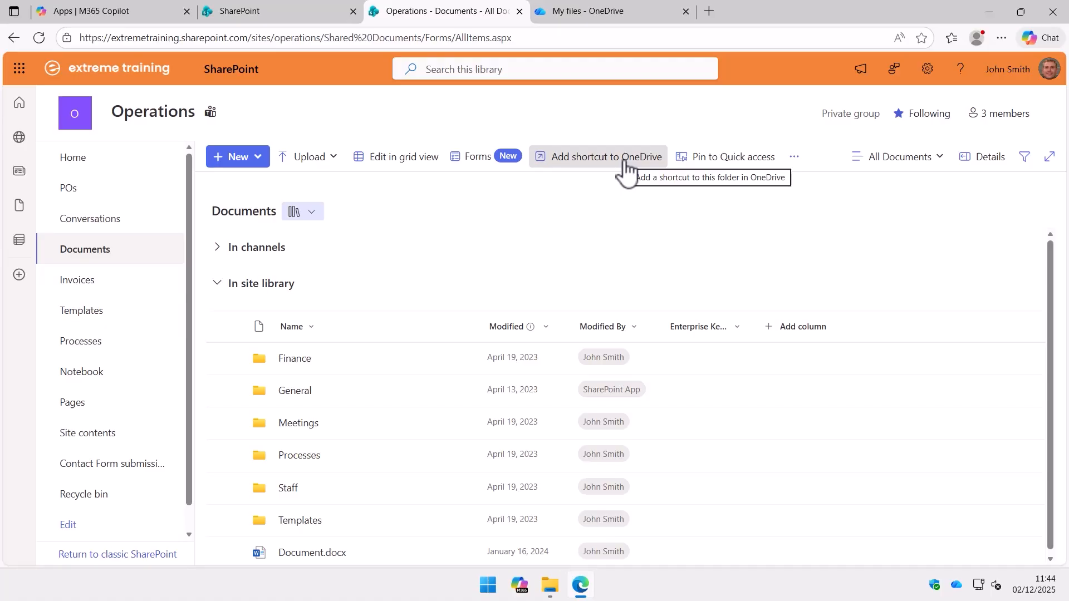
{"action": "left_click", "coordinate": [583, 167]}
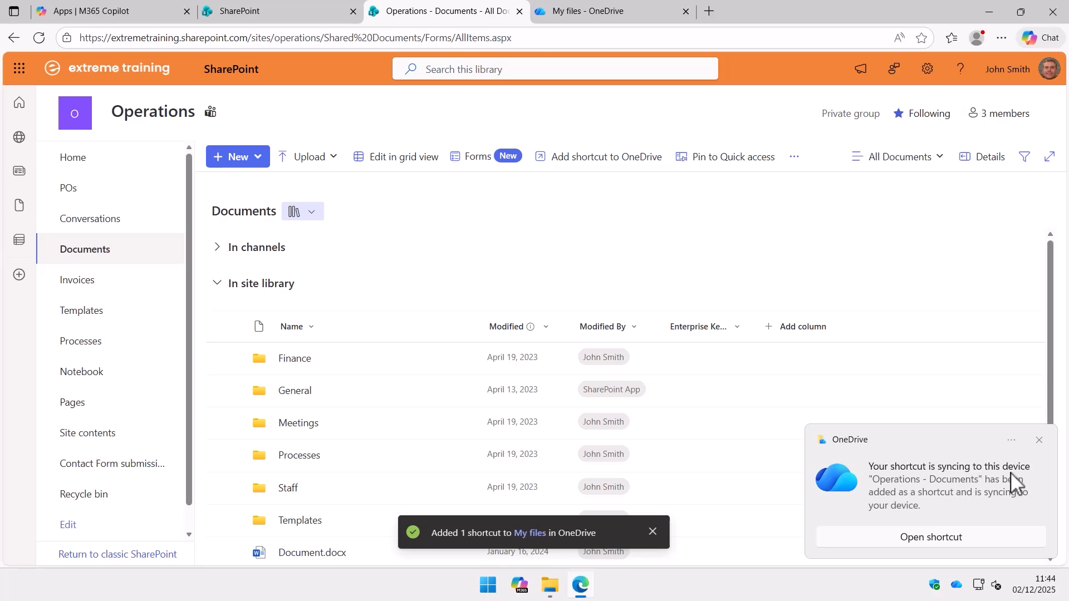
Step: Refresh My files in OneDrive on the web and browse the Operations - Documents shortcut down to its Finance folder
{"action": "left_click", "coordinate": [620, 8]}
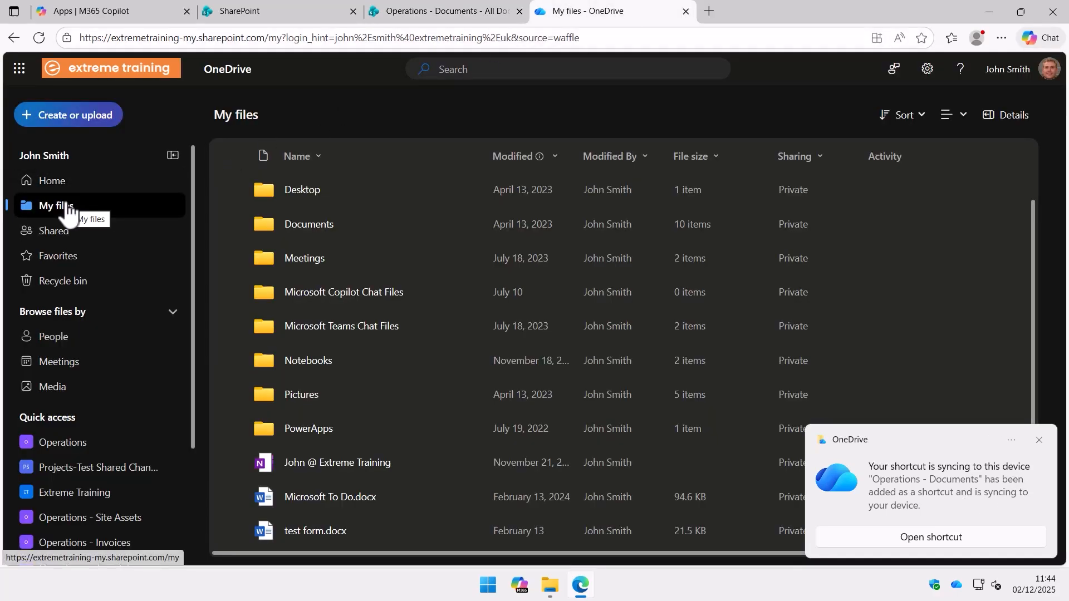
{"action": "left_click", "coordinate": [62, 183]}
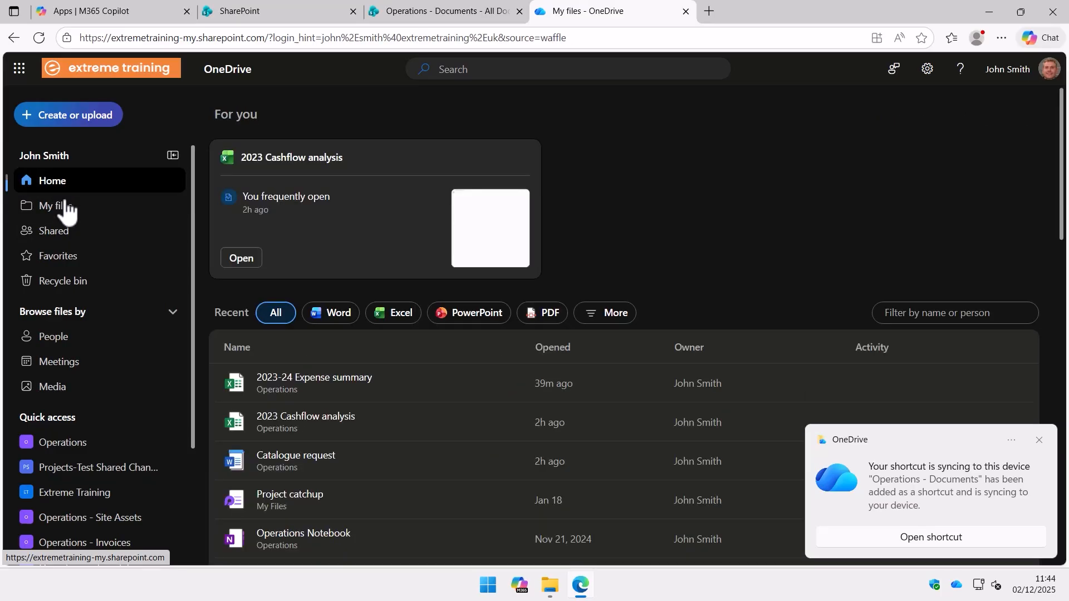
{"action": "left_click", "coordinate": [60, 210]}
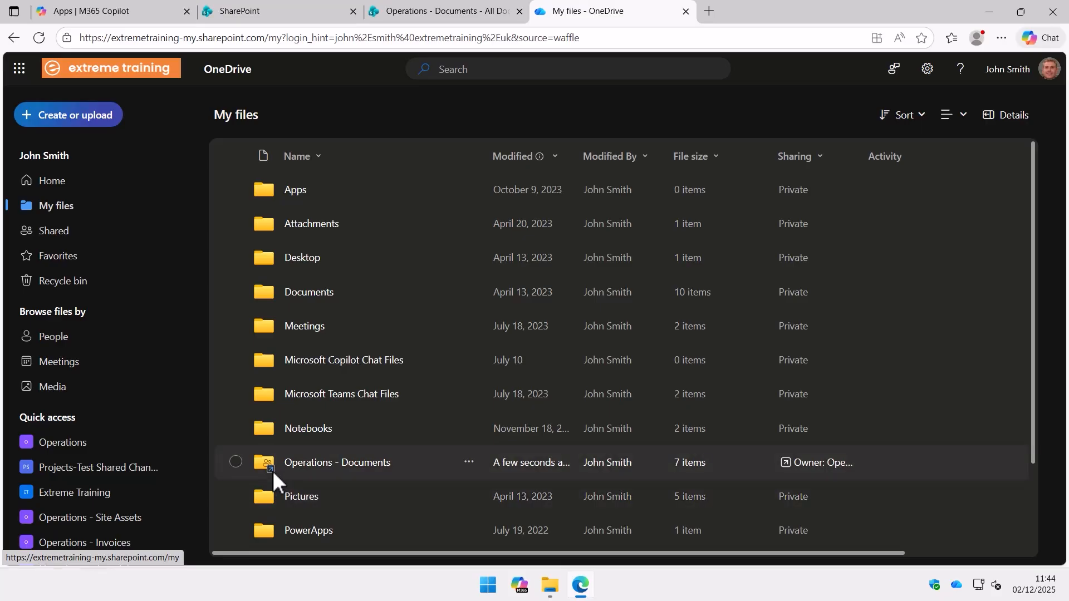
{"action": "left_click", "coordinate": [309, 470]}
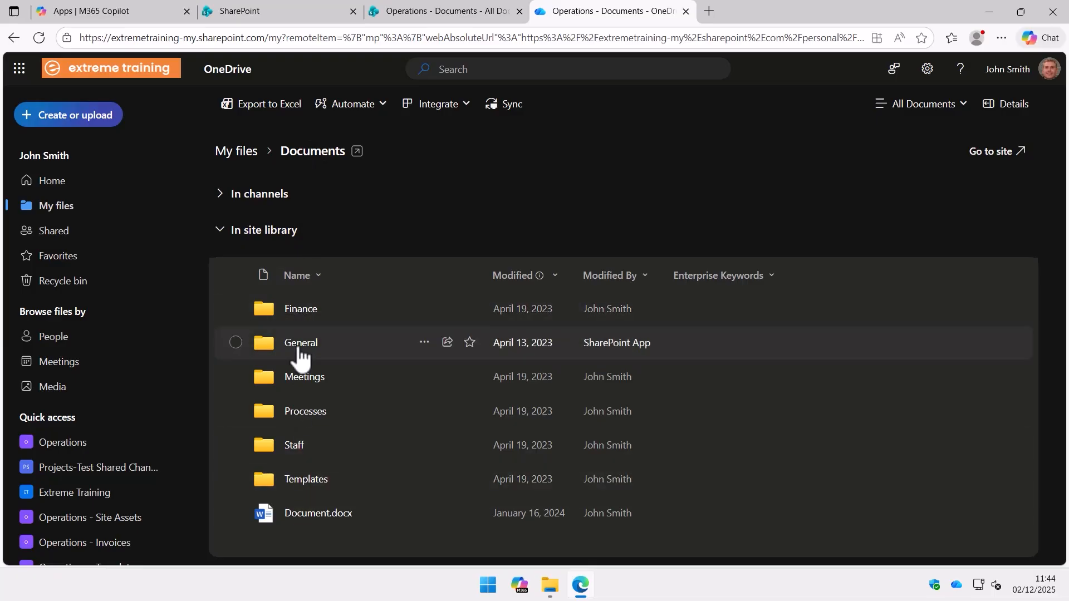
{"action": "left_click", "coordinate": [301, 315]}
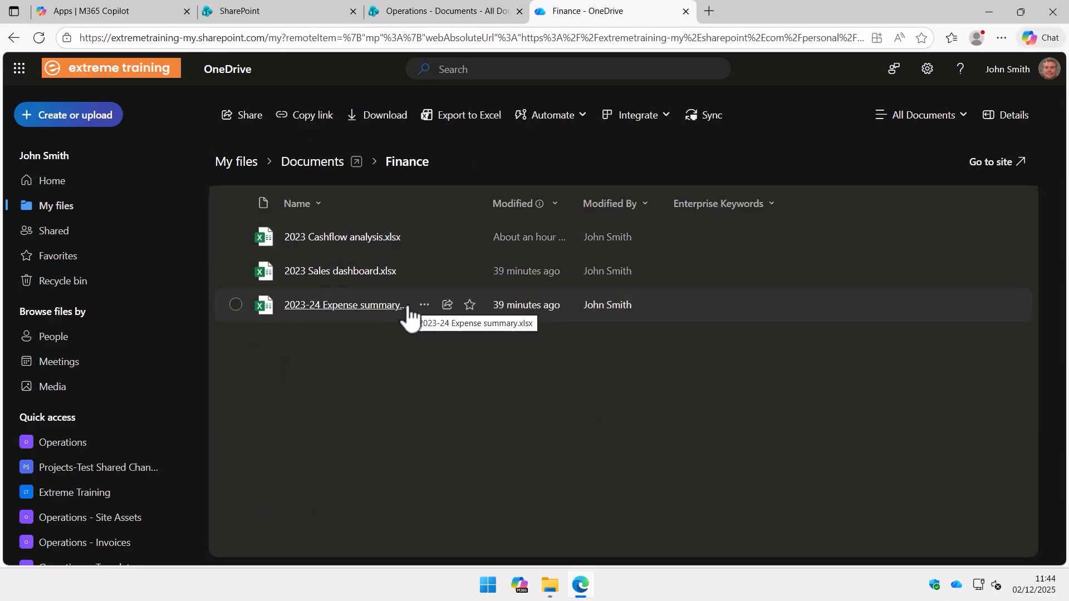
{"action": "mouse_move", "coordinate": [408, 311]}
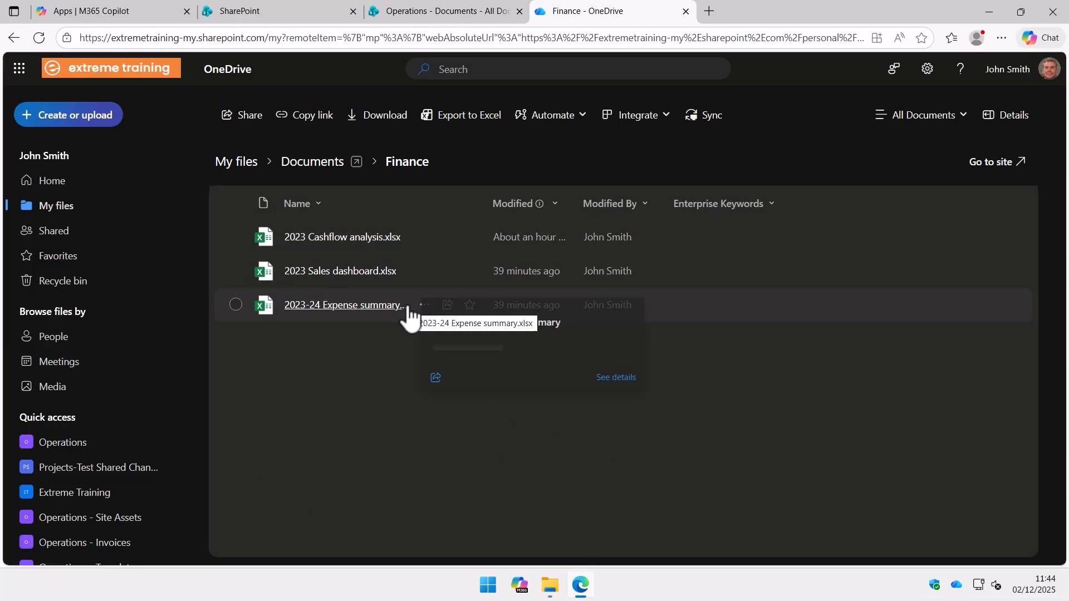
Step: Switch to File Explorer and browse the Operations - Documents shortcut down to the files in its Finance folder
{"action": "left_click", "coordinate": [550, 586]}
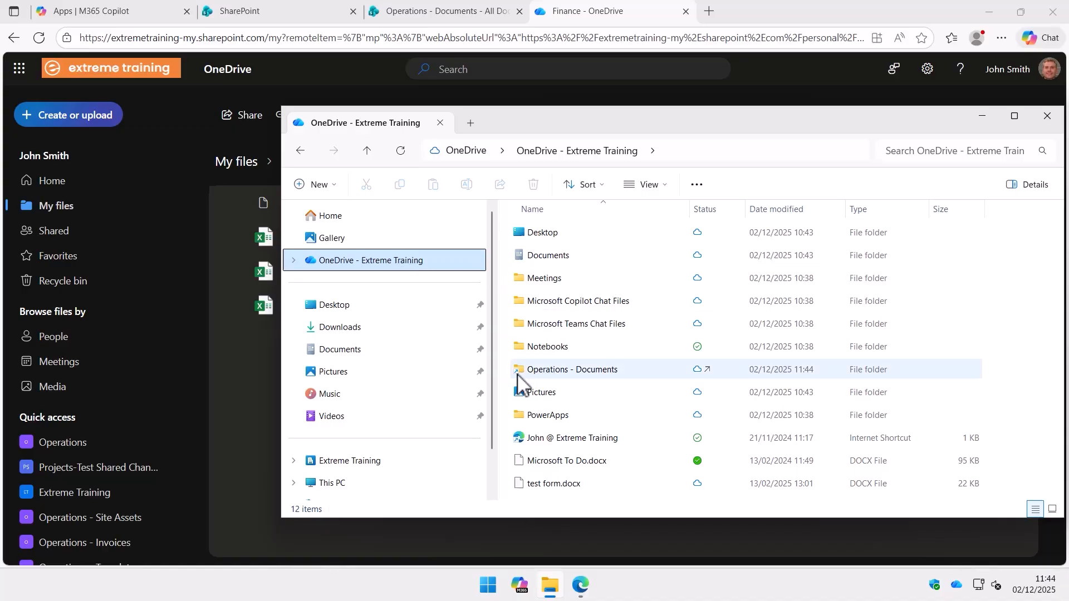
{"action": "mouse_move", "coordinate": [518, 380]}
{"action": "mouse_move", "coordinate": [595, 371]}
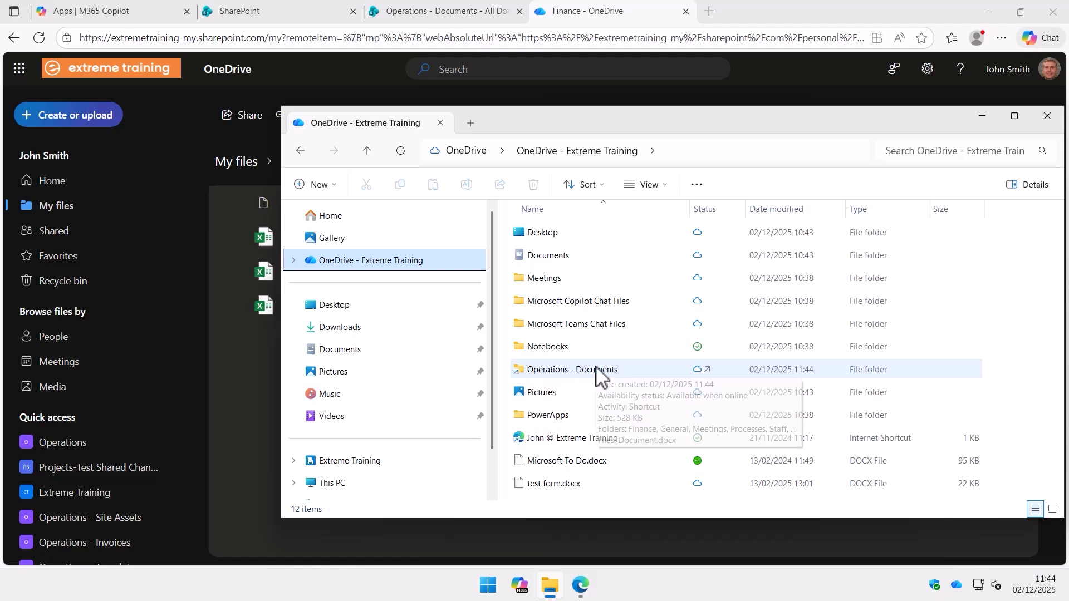
{"action": "double_click", "coordinate": [596, 370]}
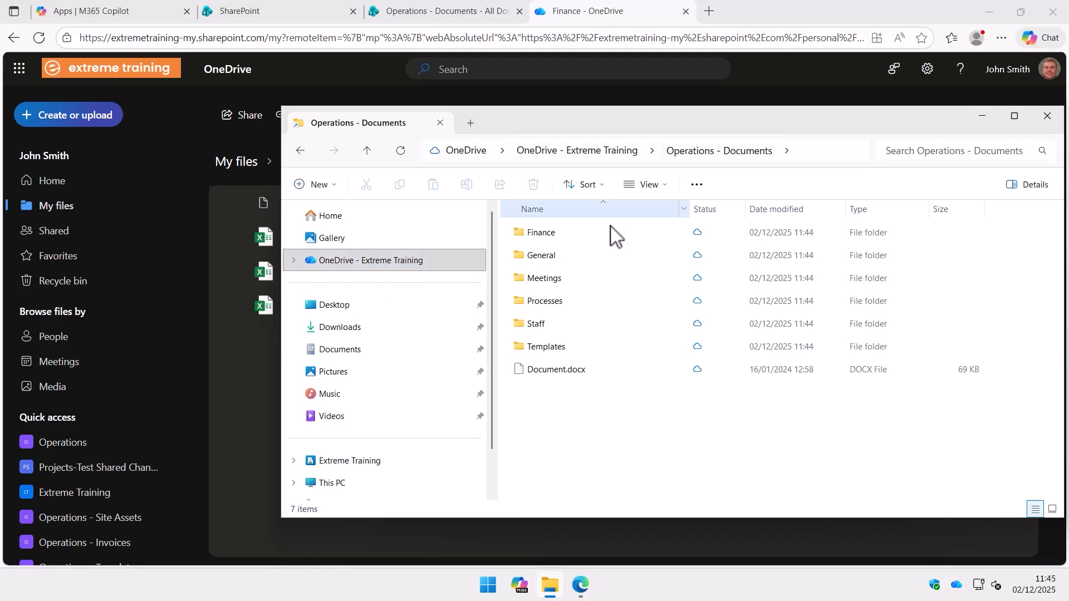
{"action": "double_click", "coordinate": [554, 234]}
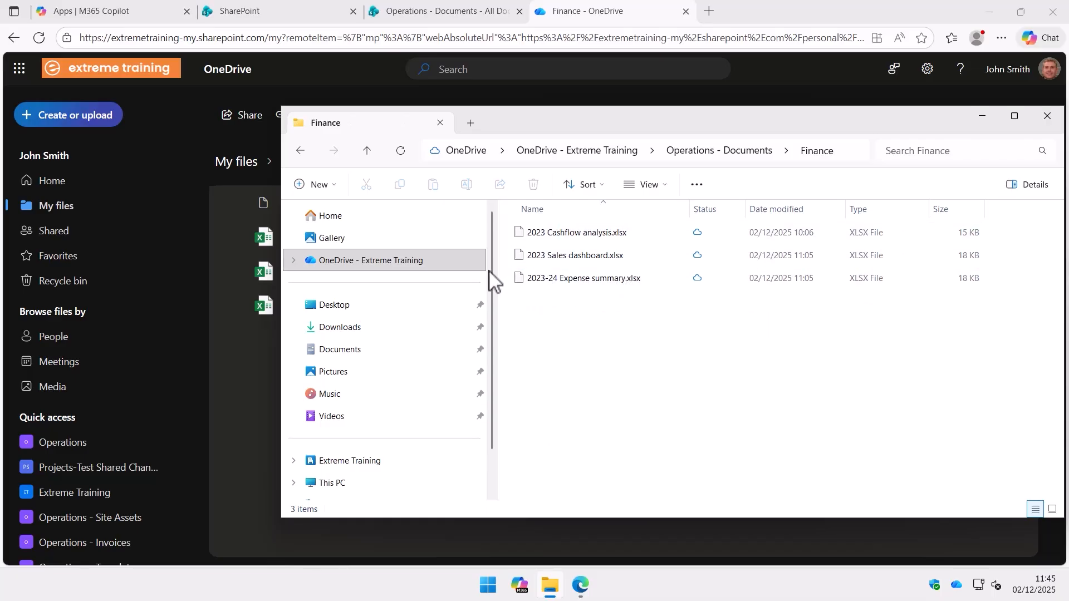
{"action": "left_click", "coordinate": [294, 462]}
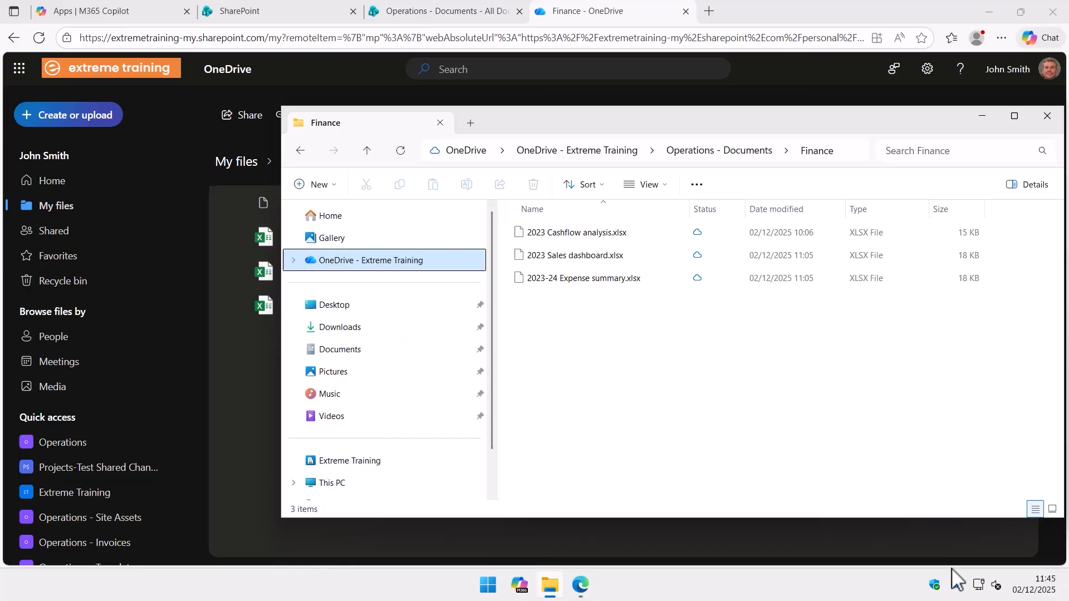
{"action": "mouse_move", "coordinate": [958, 590]}
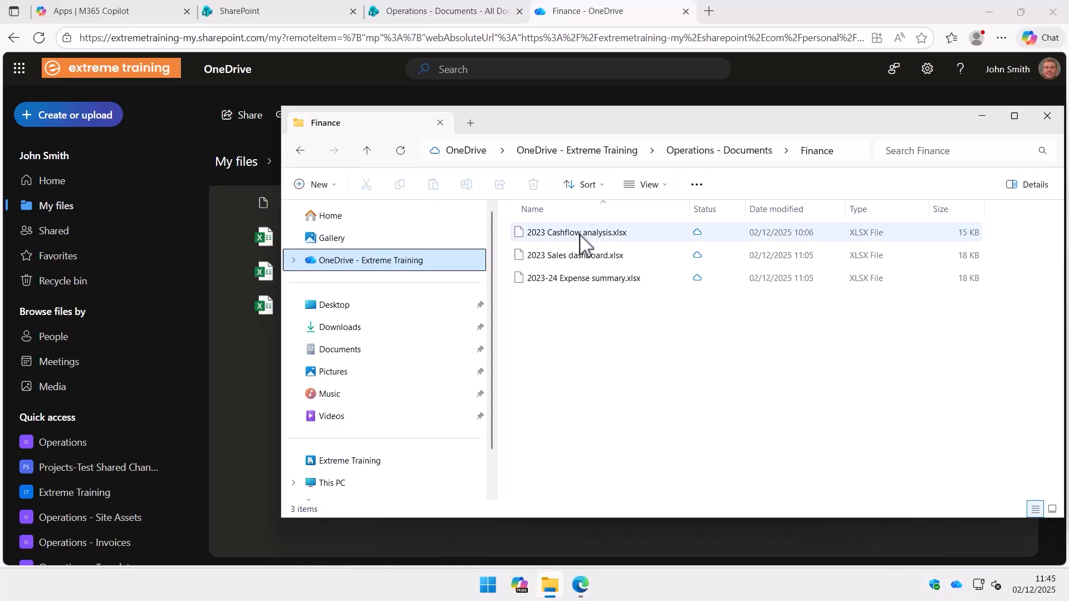
{"action": "mouse_move", "coordinate": [580, 237]}
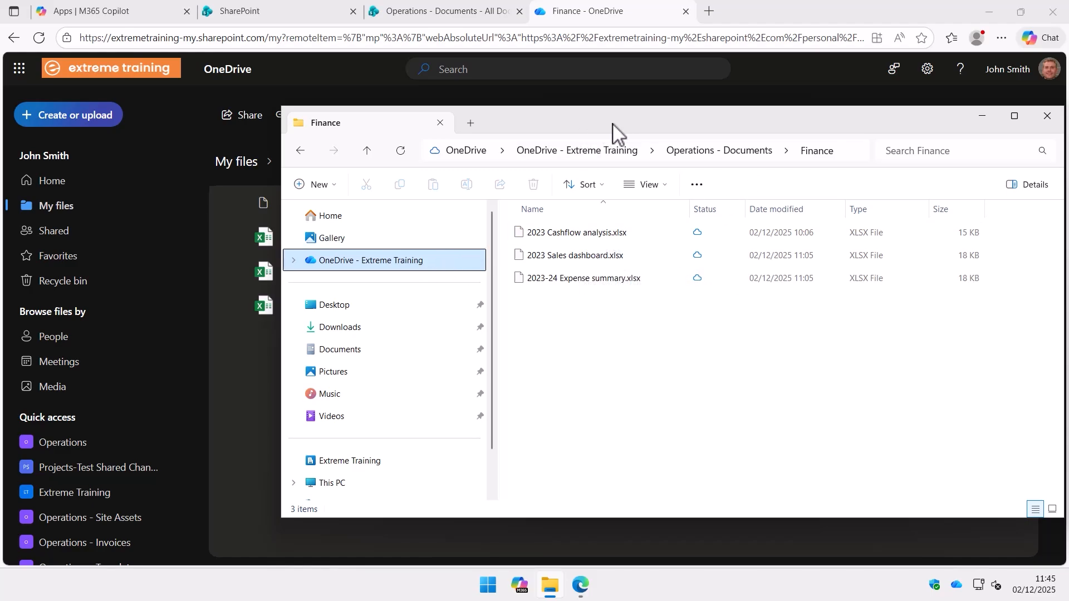
Step: Switch back to OneDrive in the browser and return from the Finance folder to My files
{"action": "left_click", "coordinate": [602, 12]}
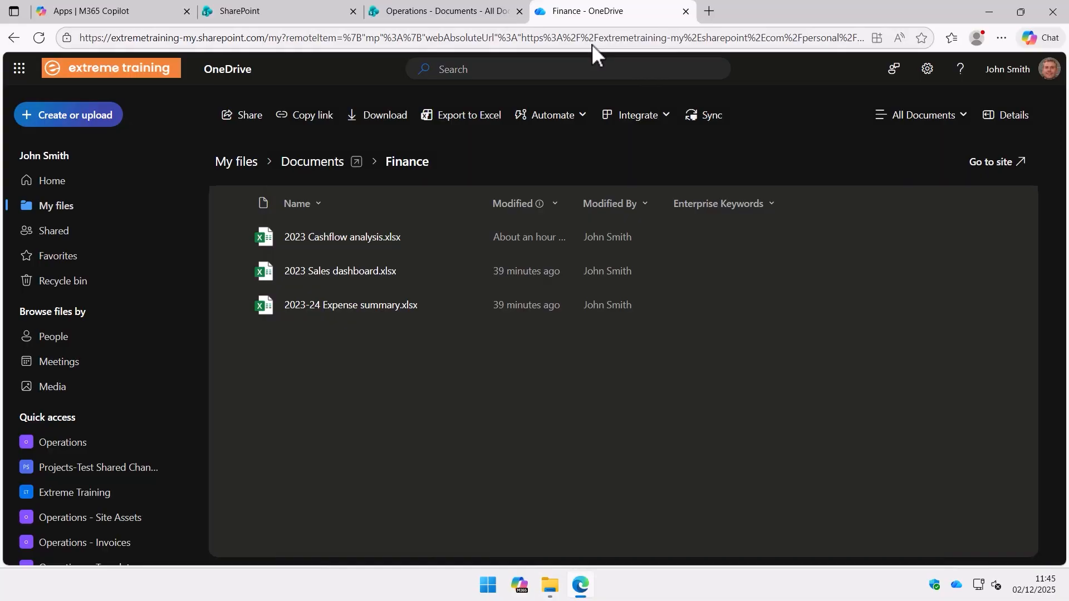
{"action": "left_click", "coordinate": [311, 163]}
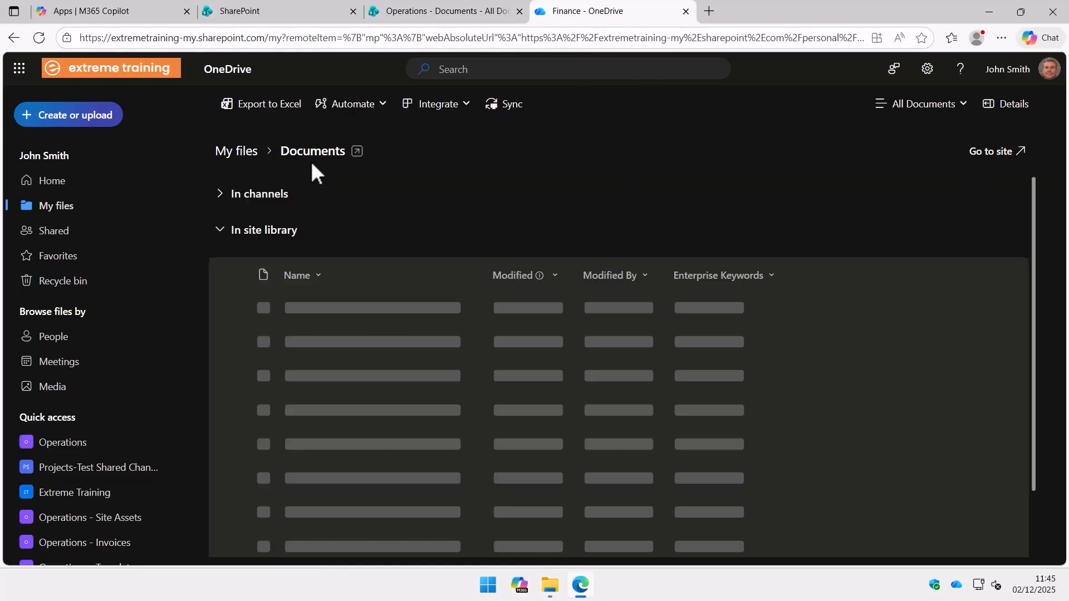
{"action": "left_click", "coordinate": [232, 154]}
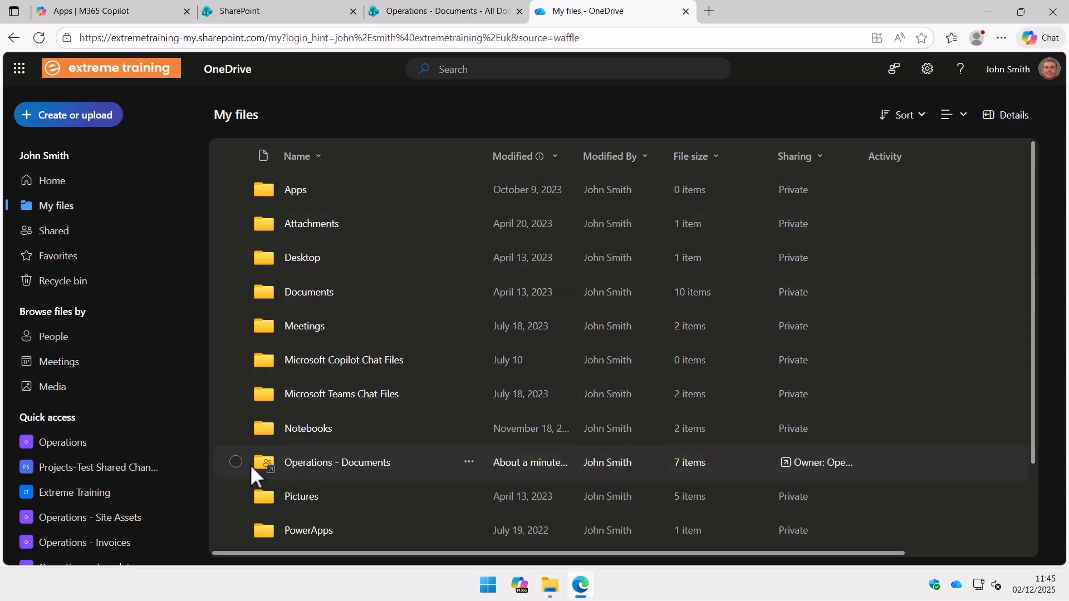
Step: Remove the Operations - Documents shortcut from My files in OneDrive, and switch to File Explorer to check its OneDrive folder
{"action": "left_click", "coordinate": [473, 468]}
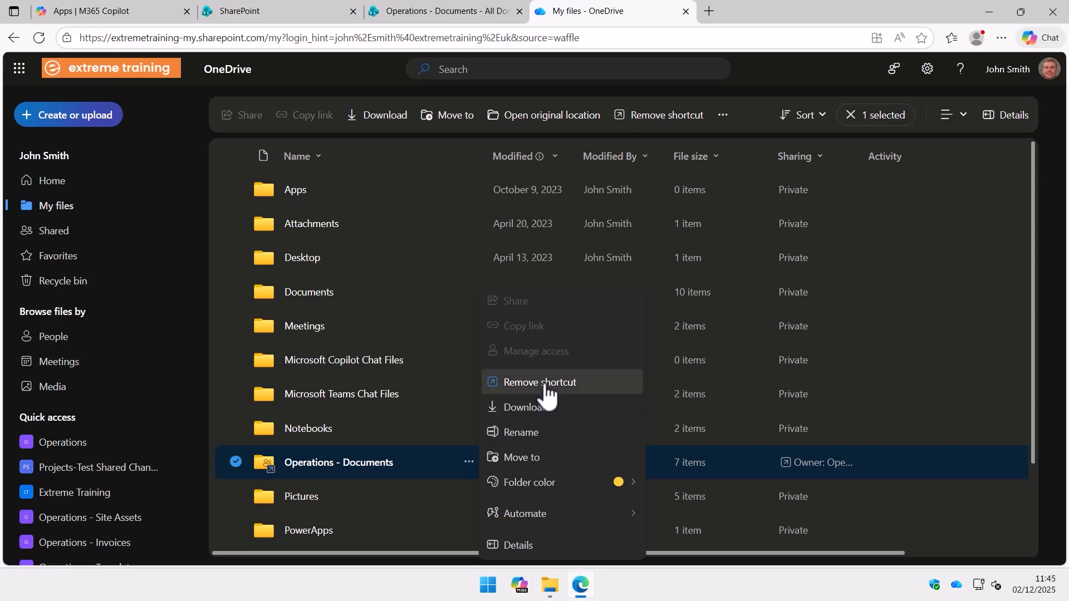
{"action": "left_click", "coordinate": [546, 385]}
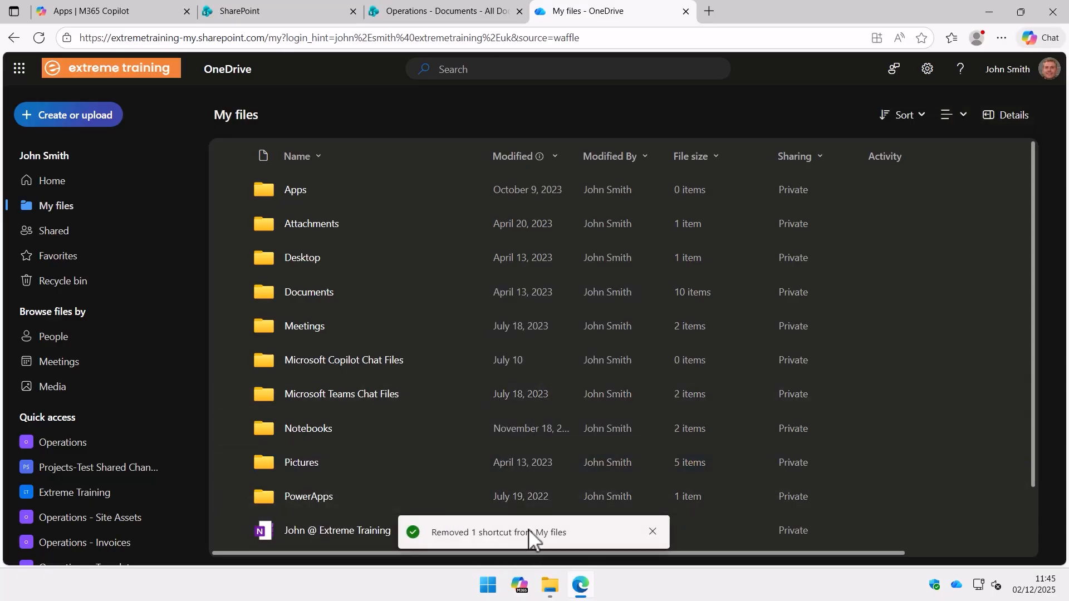
{"action": "mouse_move", "coordinate": [550, 585]}
{"action": "left_click", "coordinate": [526, 514]}
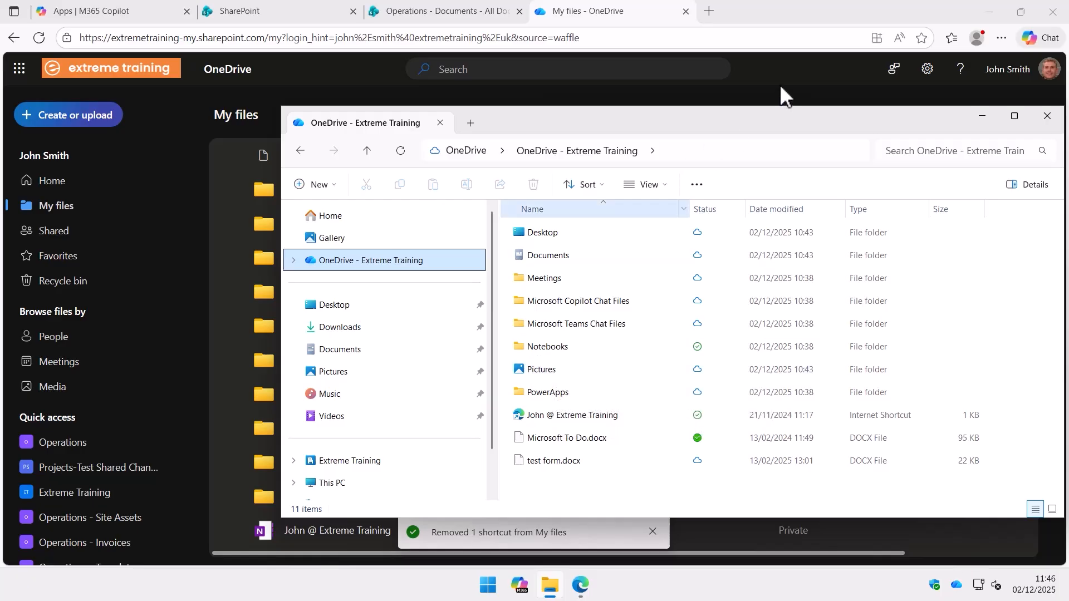
Step: Return to the Operations site's Documents library in the browser and add its shortcut to OneDrive again
{"action": "left_click", "coordinate": [779, 66]}
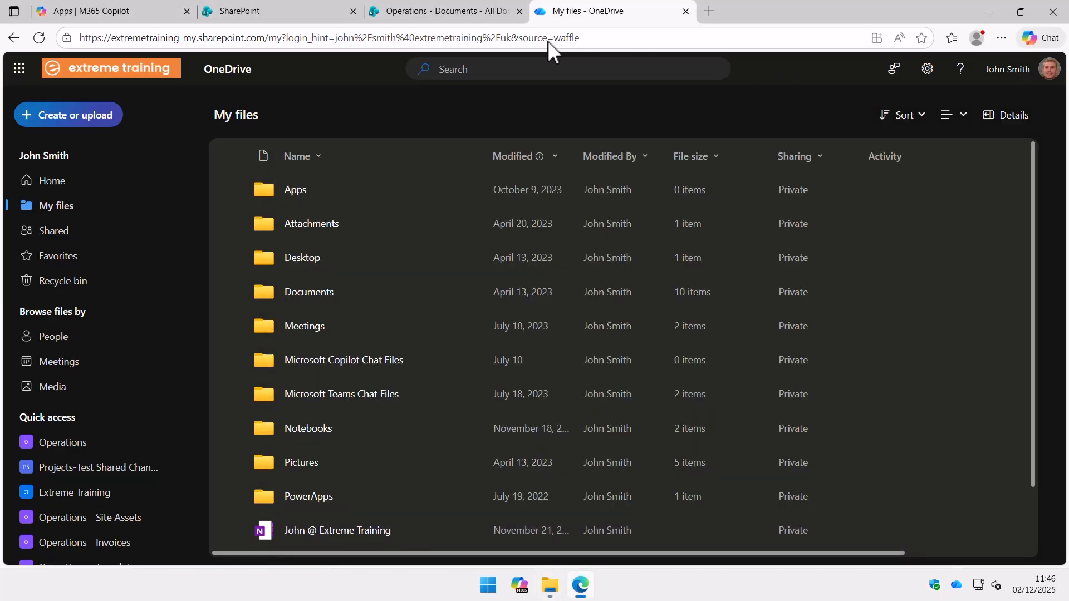
{"action": "left_click", "coordinate": [435, 12]}
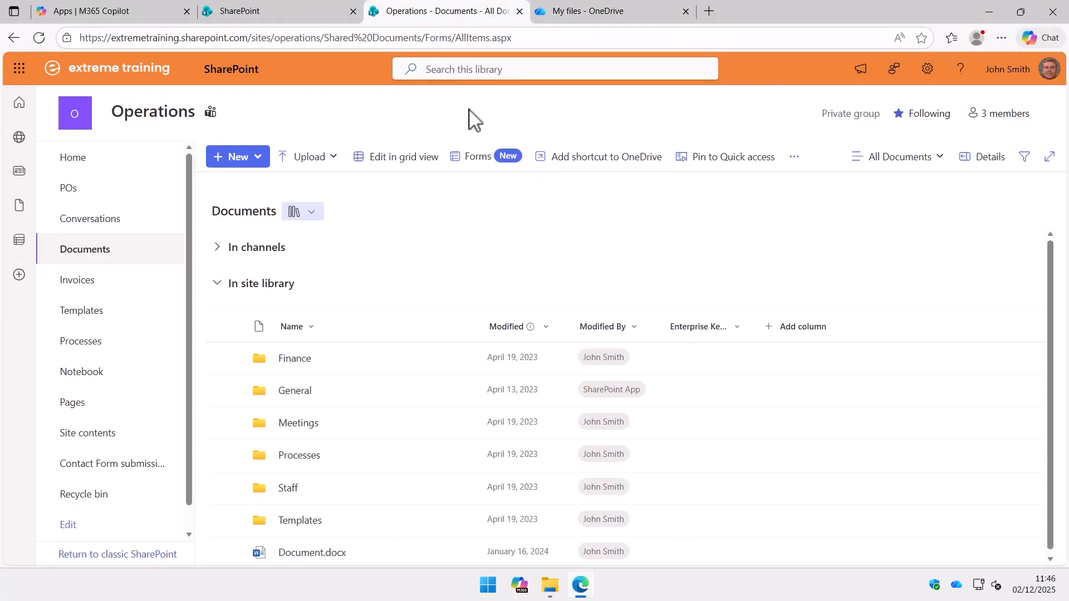
{"action": "left_click", "coordinate": [575, 161]}
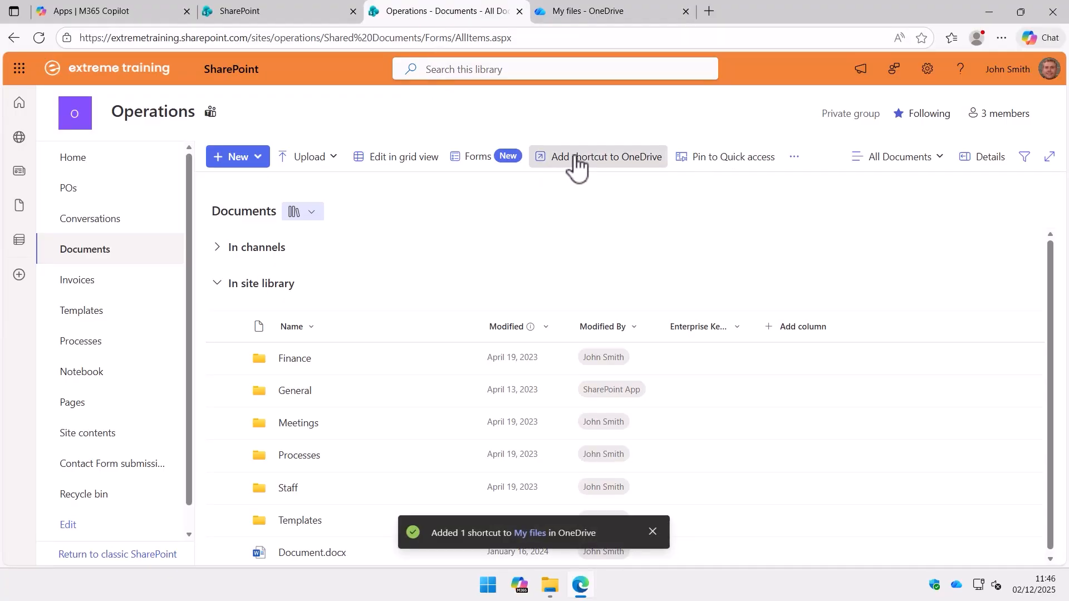
Step: Switch to File Explorer and remove the Operations - Documents shortcut from the OneDrive - Extreme Training folder
{"action": "left_click", "coordinate": [551, 584]}
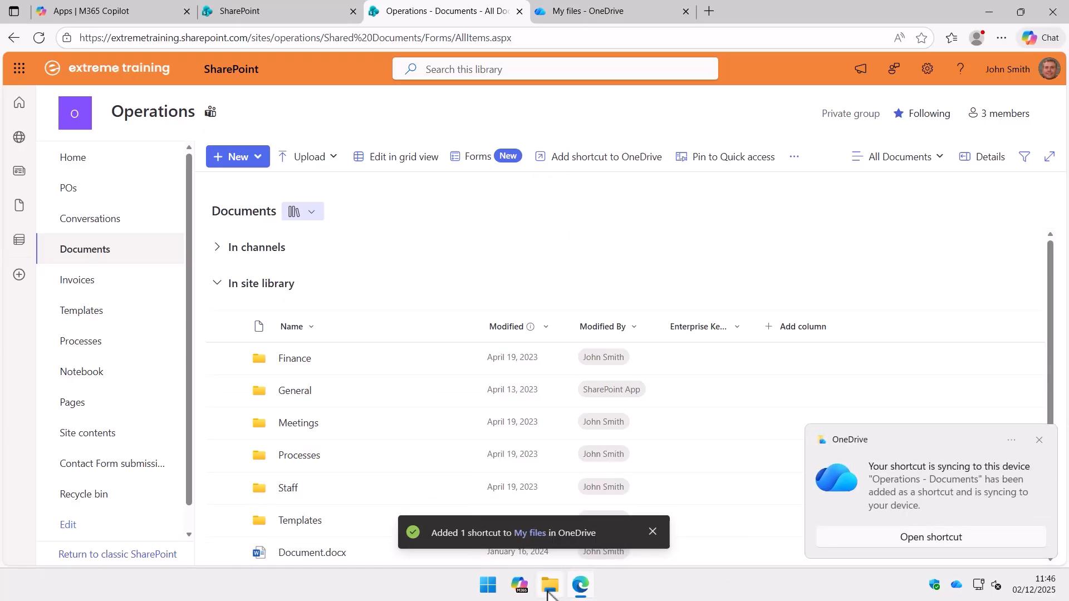
{"action": "left_click_drag", "start_coordinate": [654, 124], "coordinate": [517, 75]}
{"action": "left_click", "coordinate": [441, 329]}
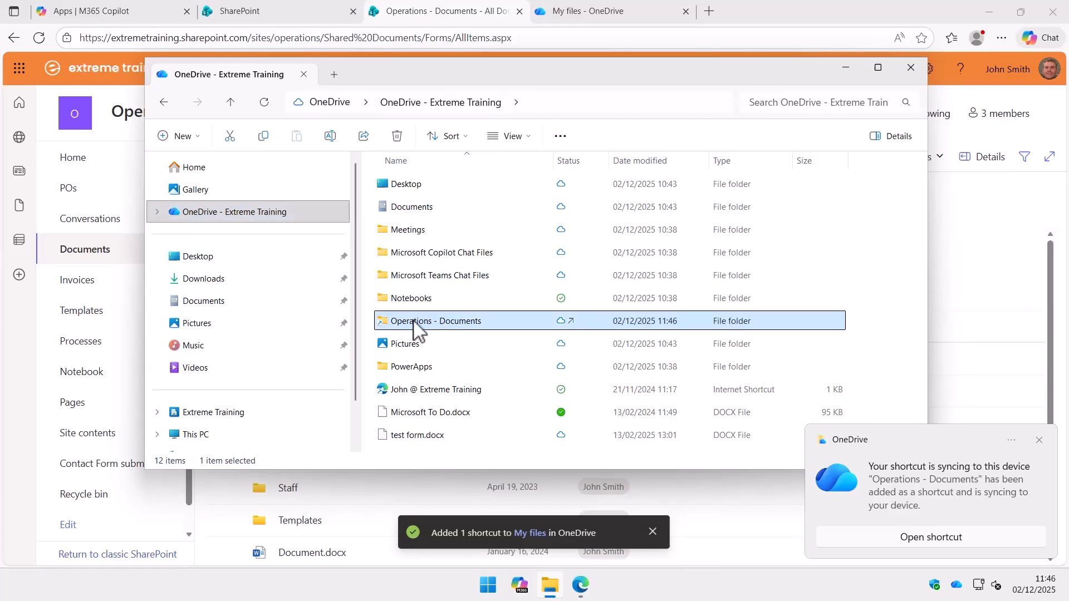
{"action": "right_click", "coordinate": [445, 332]}
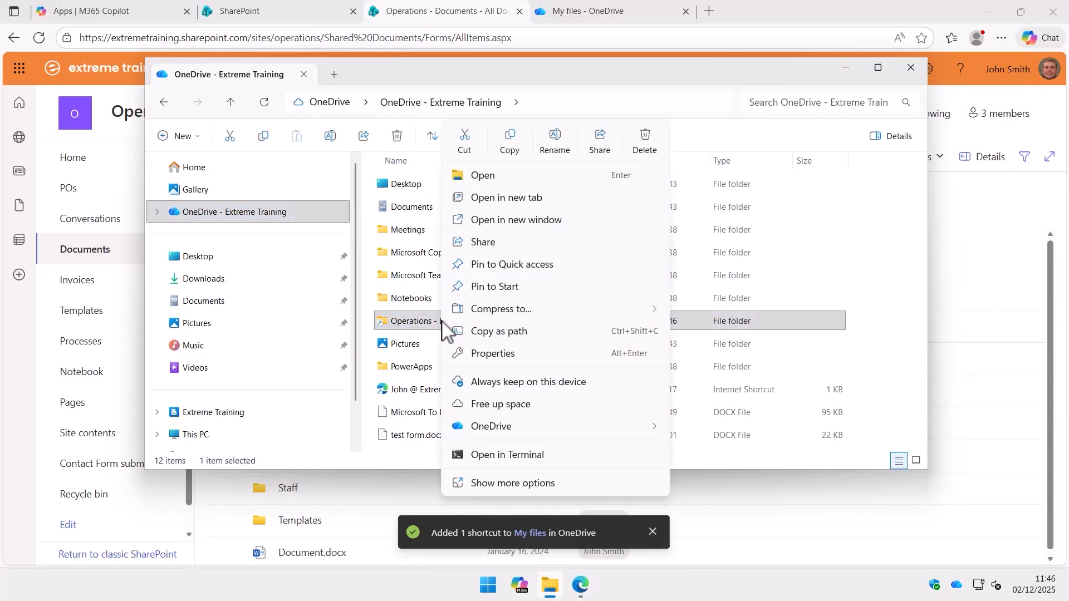
{"action": "mouse_move", "coordinate": [494, 429]}
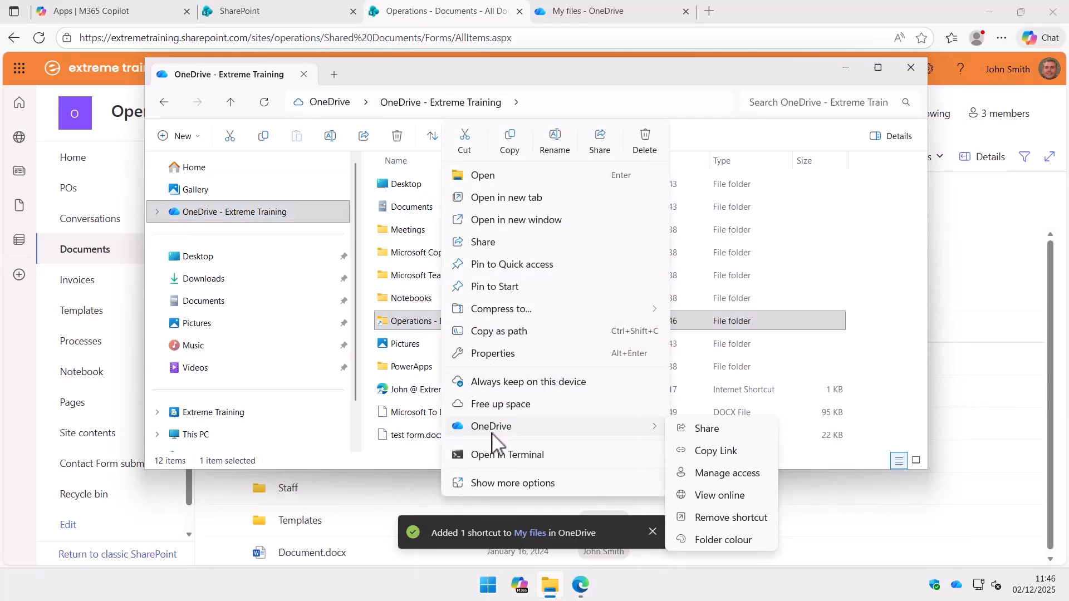
{"action": "left_click", "coordinate": [722, 518]}
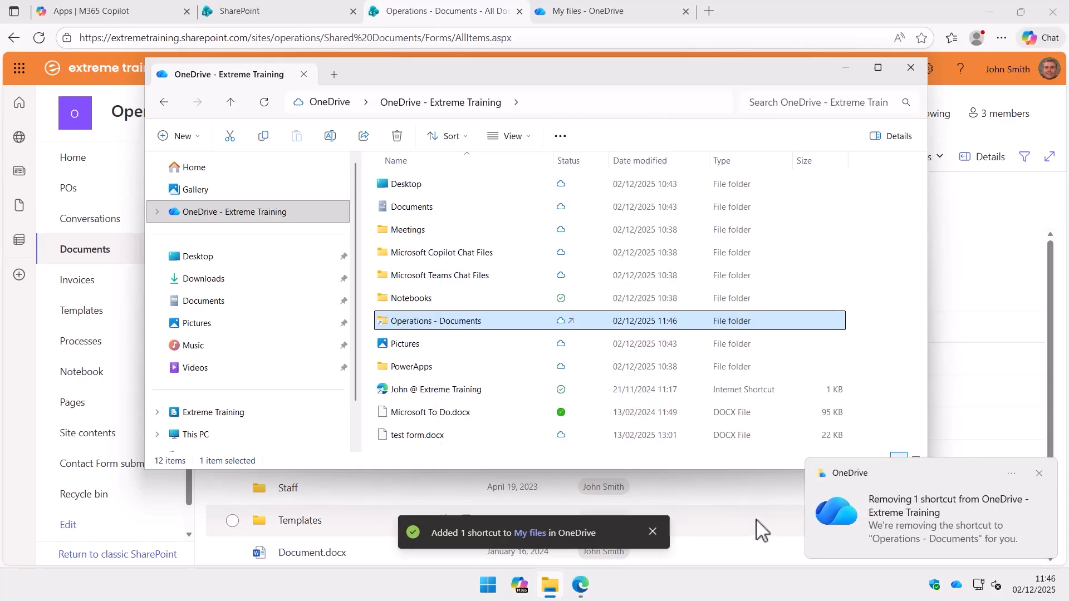